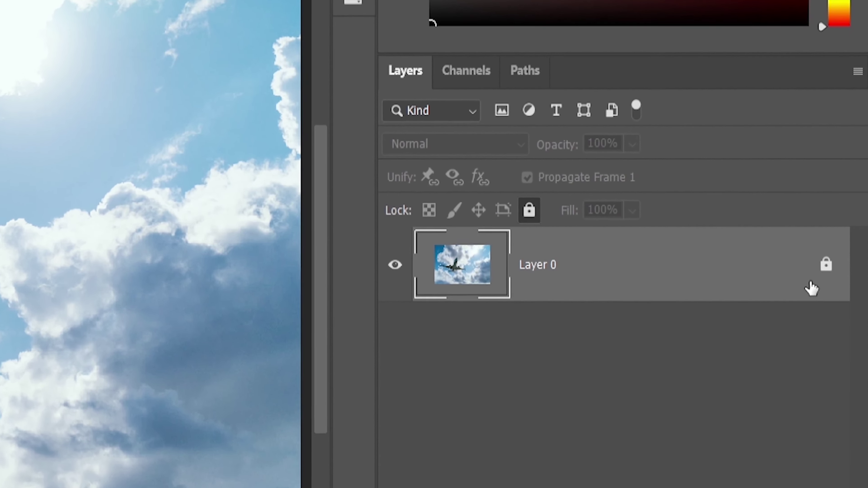
# Step: Unlock the background Layer 0 of the airplane photo in the Layers panel
pyautogui.click(826, 265)
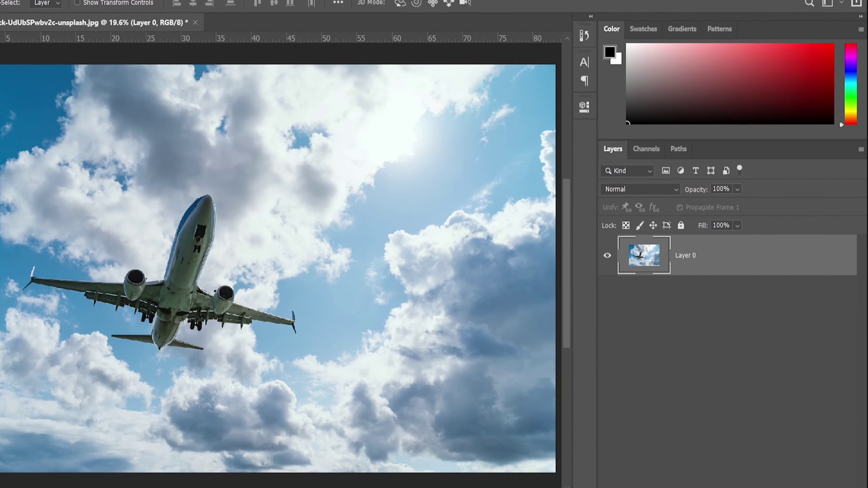
# Step: Content-Aware Scale Layer 0 inward from both sides to about 52% width and commit
pyautogui.click(42, 7)
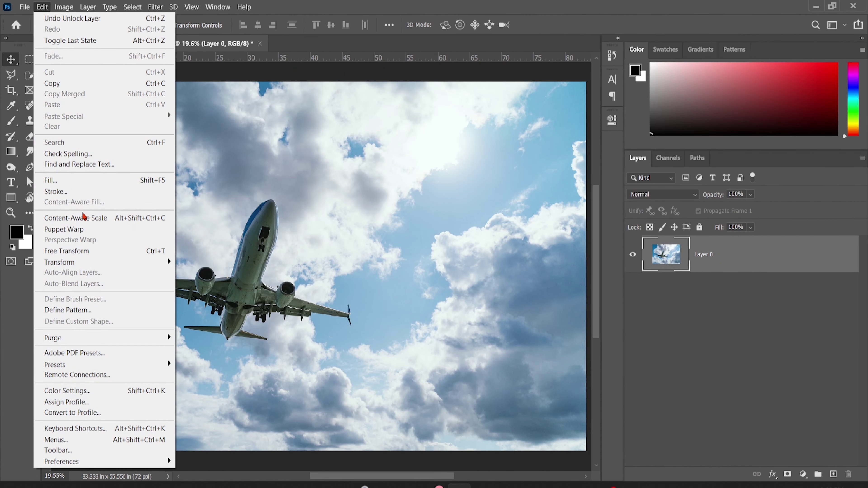
pyautogui.click(100, 221)
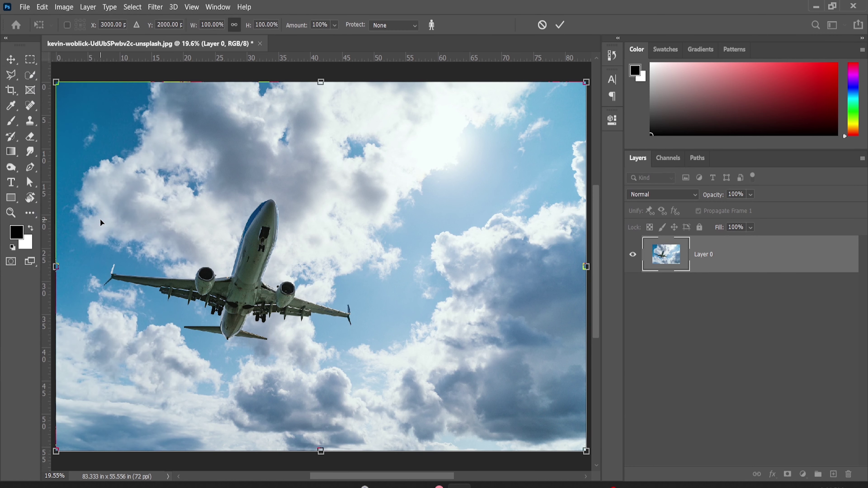
pyautogui.moveTo(56, 266); pyautogui.dragTo(194, 266)
pyautogui.moveTo(586, 267); pyautogui.dragTo(469, 265)
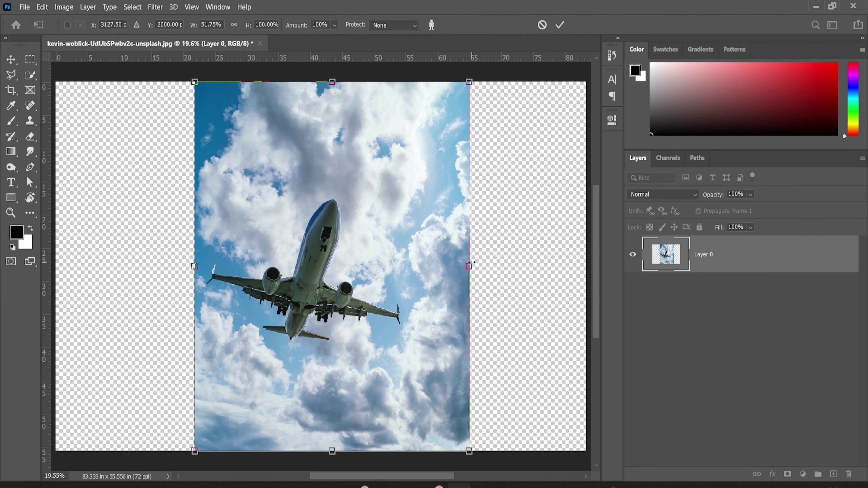
pyautogui.click(559, 25)
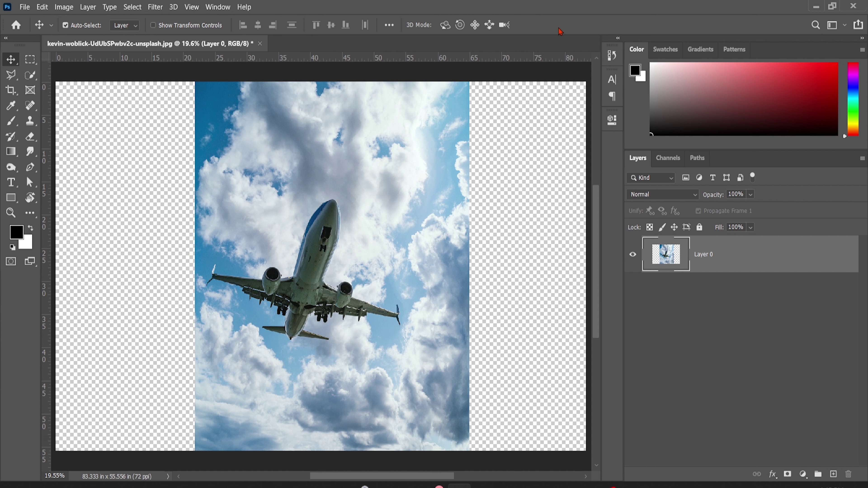
# Step: Undo the content-aware scale so the photo returns to its full width
pyautogui.press('ctrl')
pyautogui.hotkey('ctrl', 'z')
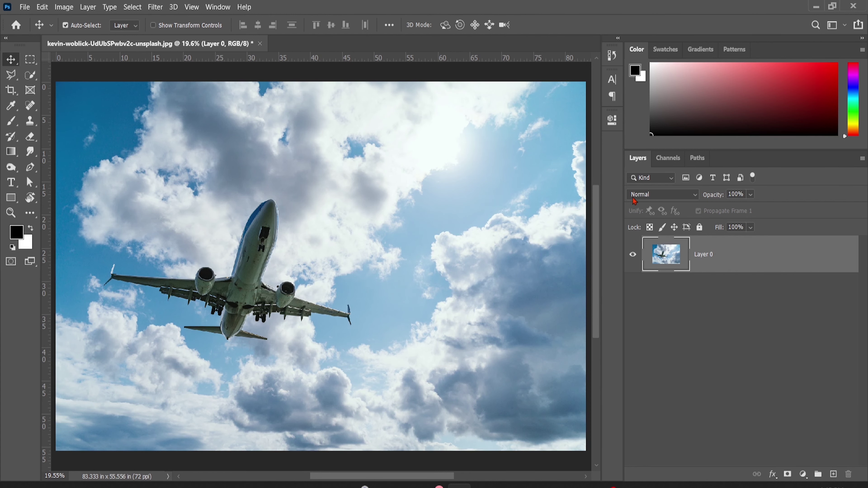
pyautogui.click(615, 125)
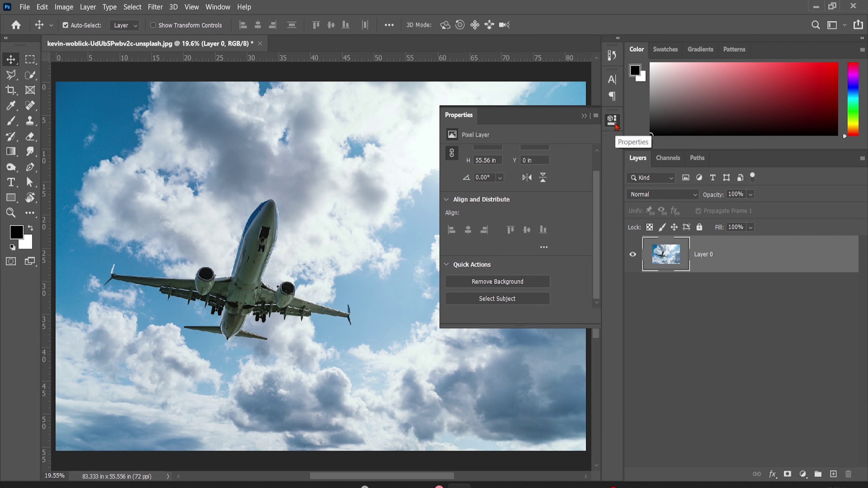
pyautogui.click(615, 125)
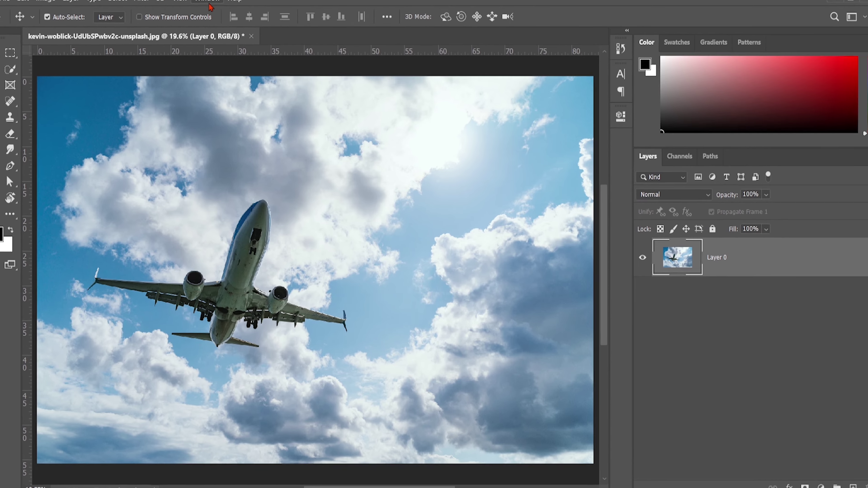
# Step: Show the Properties panel, Select Subject to pick out the plane, and enter the channel name 'Plane'
pyautogui.click(218, 7)
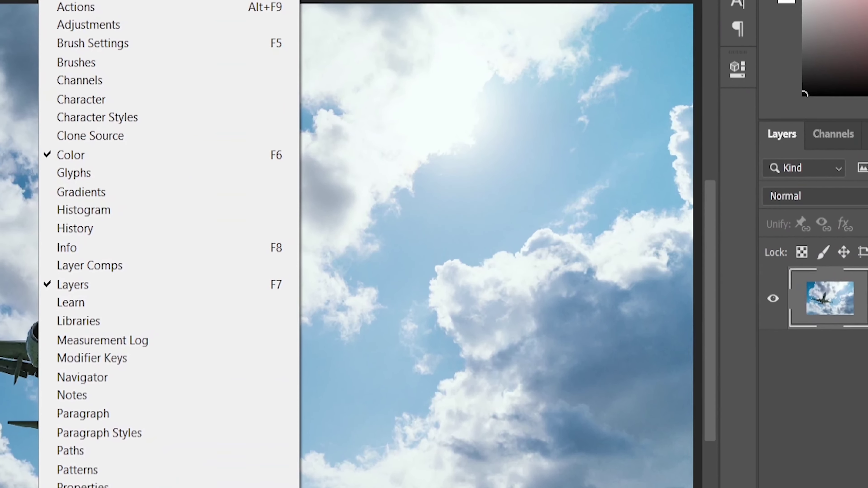
pyautogui.click(191, 431)
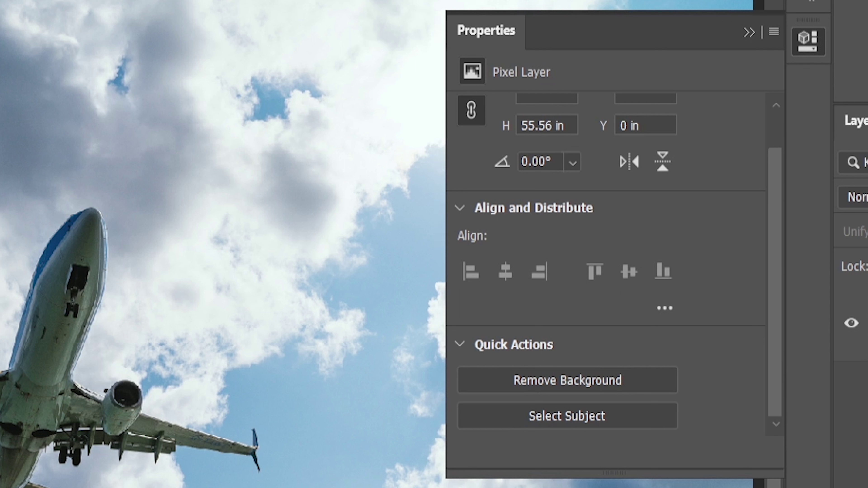
pyautogui.click(546, 414)
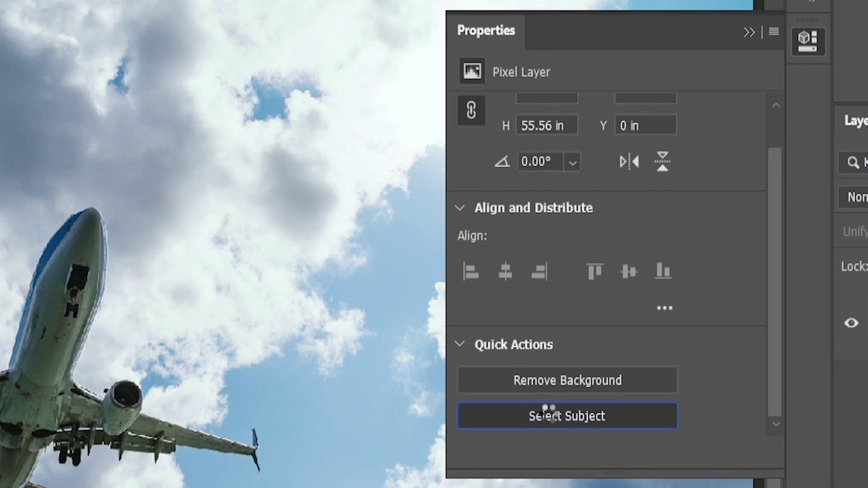
pyautogui.write('Plane')
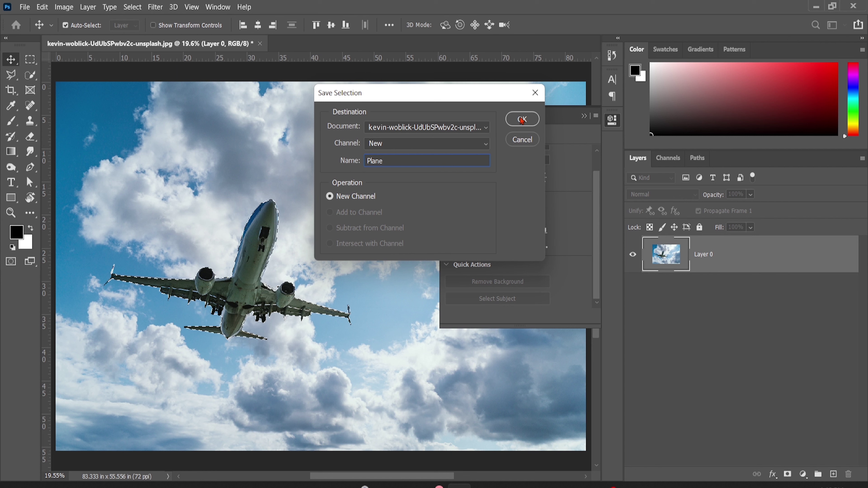
# Step: Confirm saving the plane selection as the 'Plane' channel and close the floating Properties panel
pyautogui.click(522, 119)
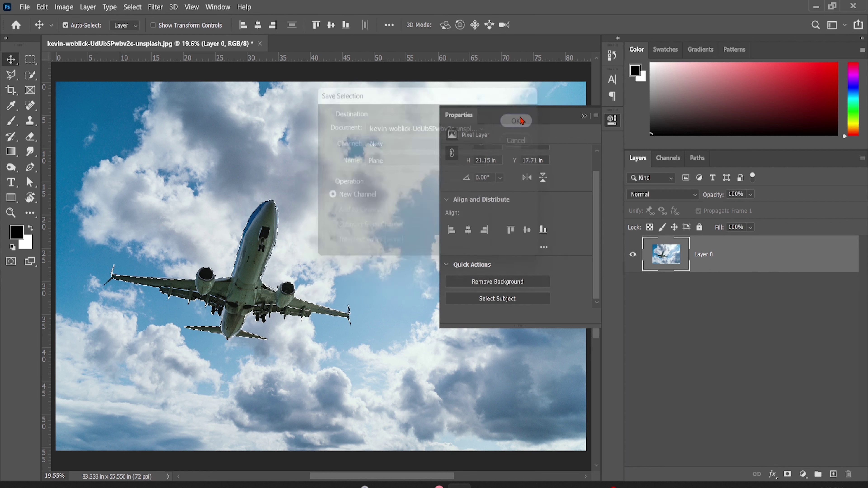
pyautogui.click(584, 116)
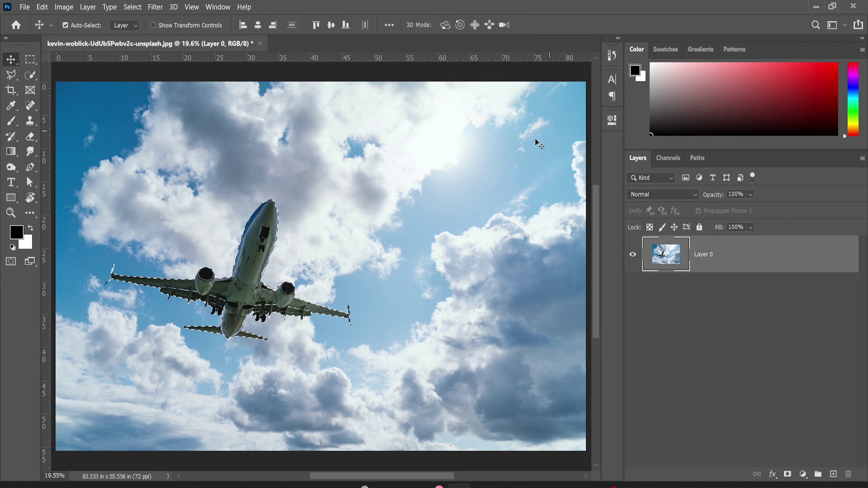
# Step: Deselect the plane, start Content-Aware Scale, and set Protect to the Plane channel
pyautogui.click(64, 7)
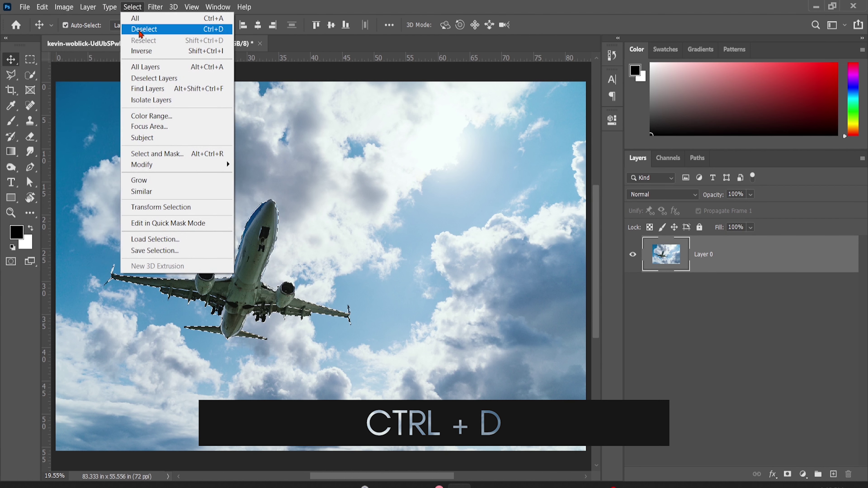
pyautogui.click(143, 28)
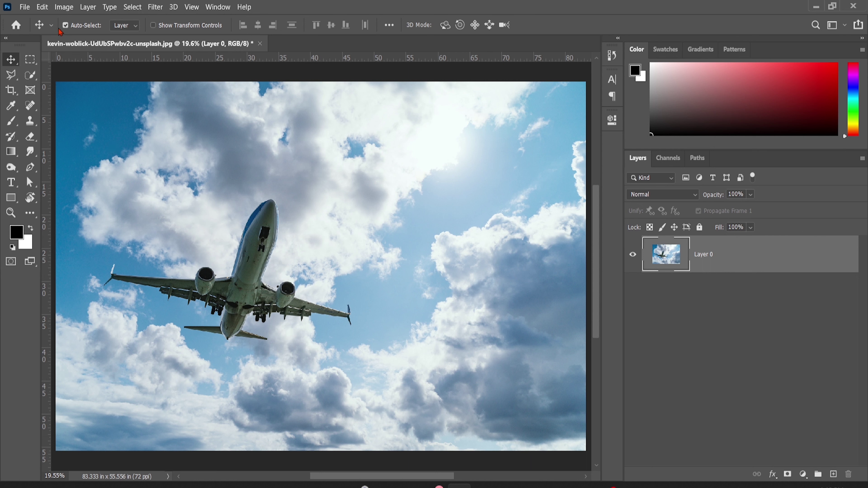
pyautogui.click(42, 7)
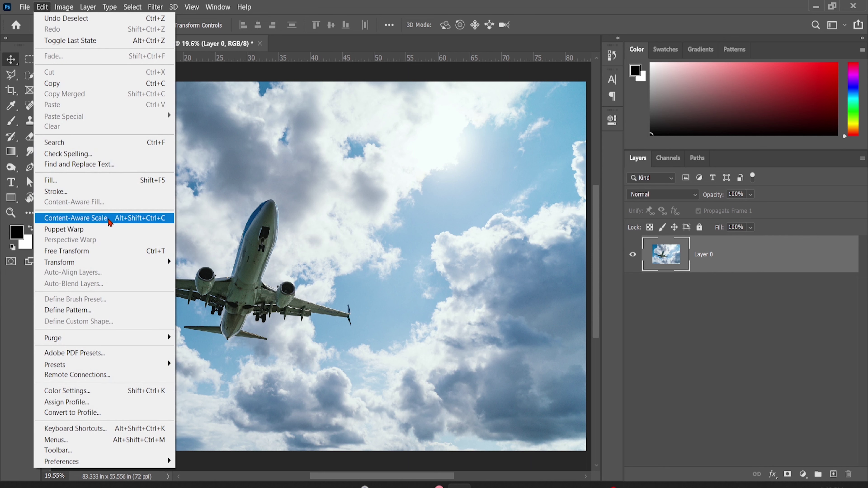
pyautogui.click(110, 222)
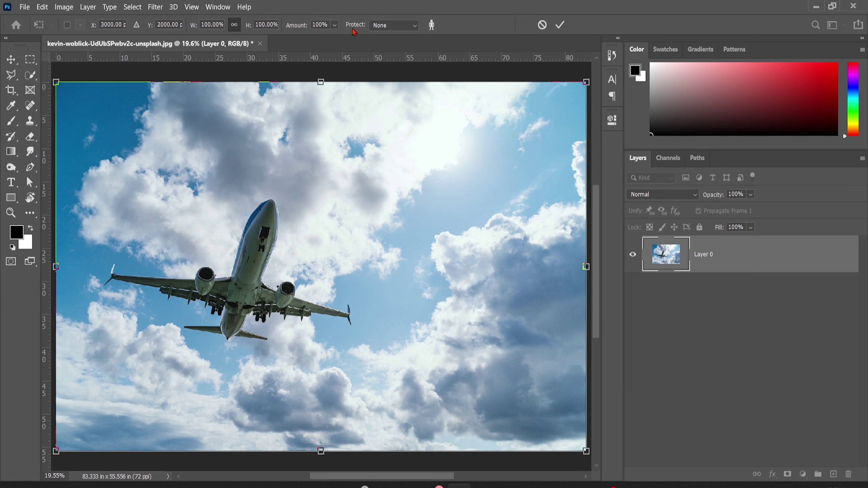
pyautogui.click(388, 25)
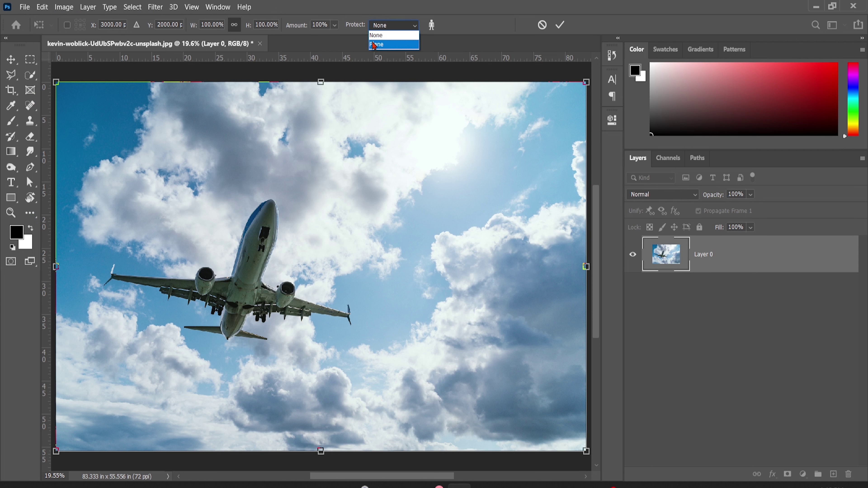
pyautogui.click(376, 45)
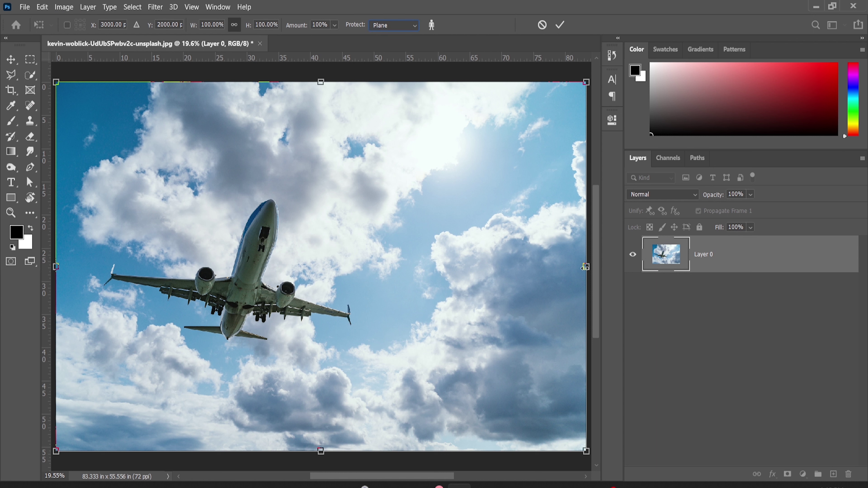
# Step: Squeeze the photo from the right to about 60% width with the plane protected, and commit
pyautogui.moveTo(585, 267)
pyautogui.mouseDown()
pyautogui.moveTo(442, 278)
pyautogui.moveTo(438, 288)
pyautogui.moveTo(470, 297)
pyautogui.moveTo(374, 301)
pyautogui.mouseUp()
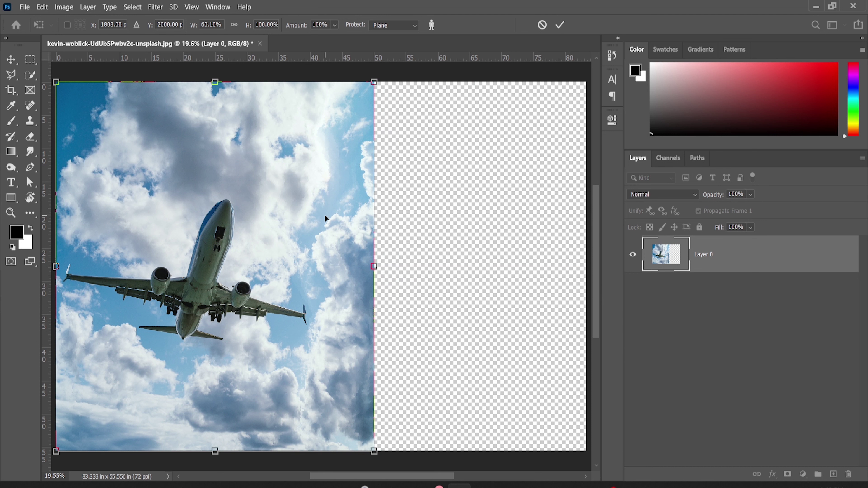
pyautogui.click(565, 27)
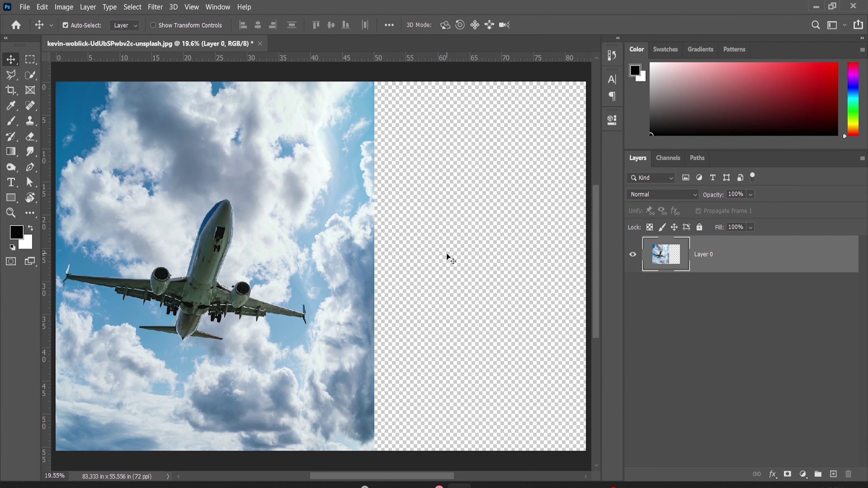
# Step: Crop off the right transparent strip, leaving a 50.083 x 35.556 in image fitted to the window
pyautogui.press('c')
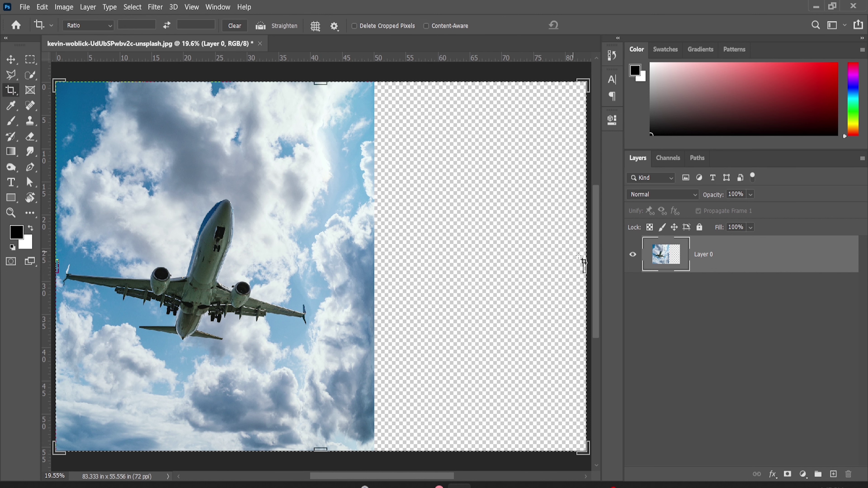
pyautogui.moveTo(584, 261); pyautogui.dragTo(481, 268)
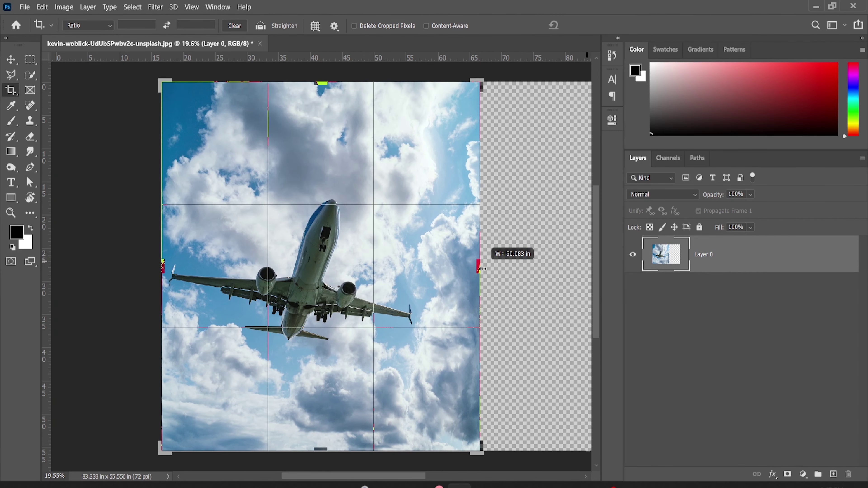
pyautogui.click(591, 25)
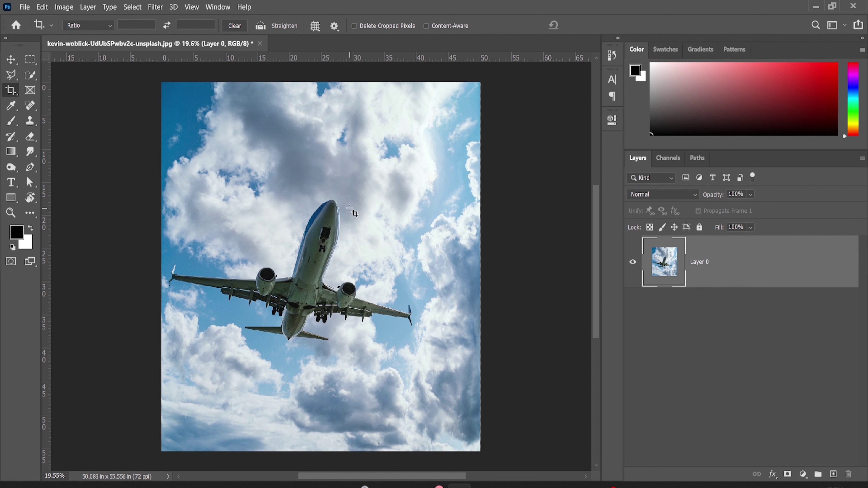
pyautogui.press('v')
pyautogui.hotkey('ctrl', '0')
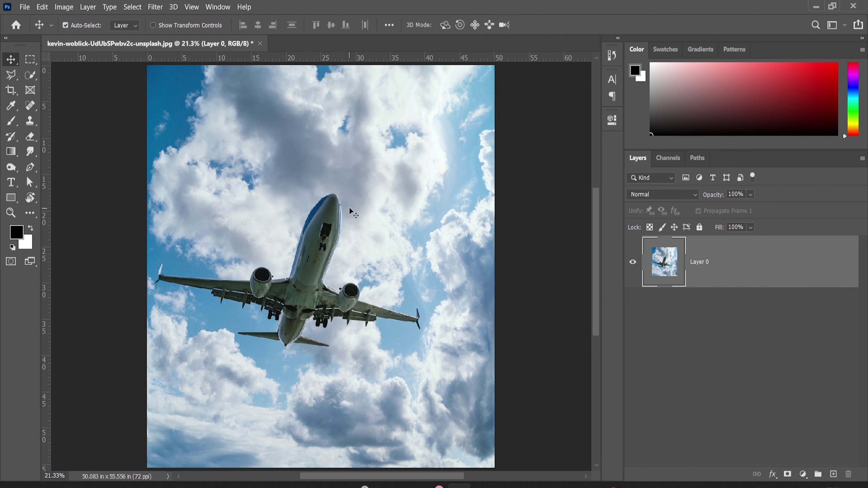